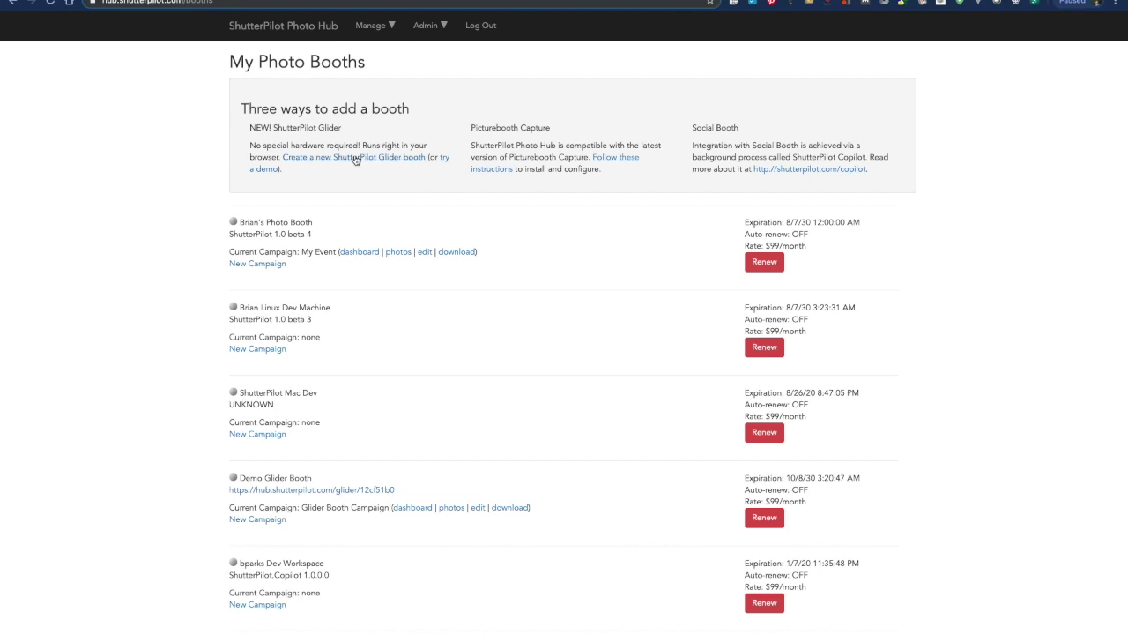
Create a Glider booth named 'Test Booth' and confirm it appears in My Photo Booths.
left_click(353, 158)
left_click(261, 86)
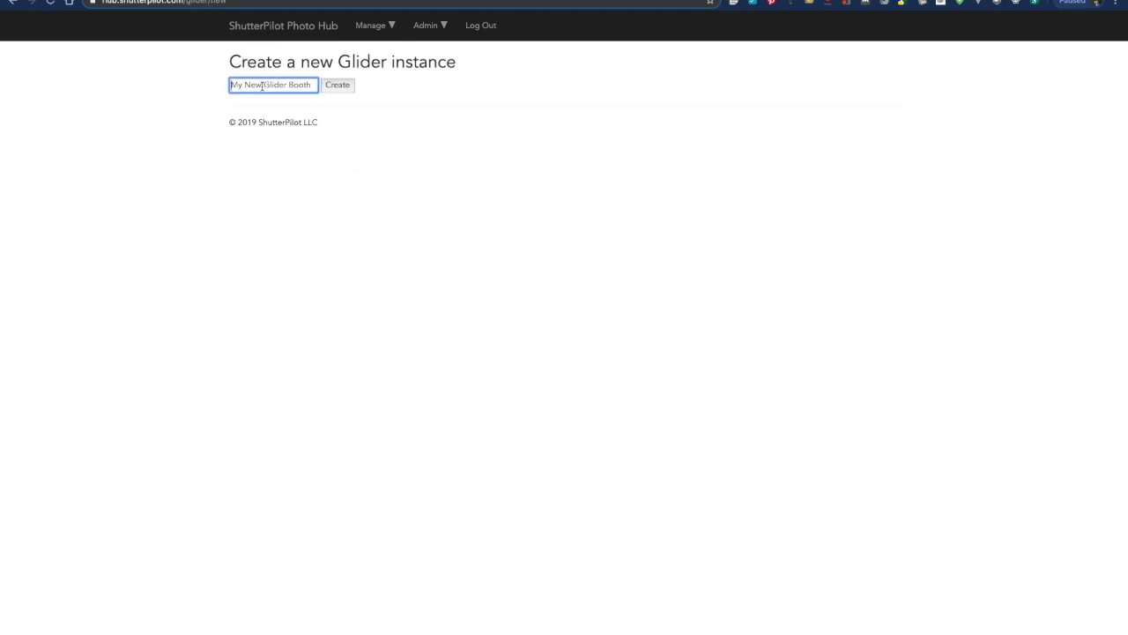
type("Test Booth")
left_click(331, 86)
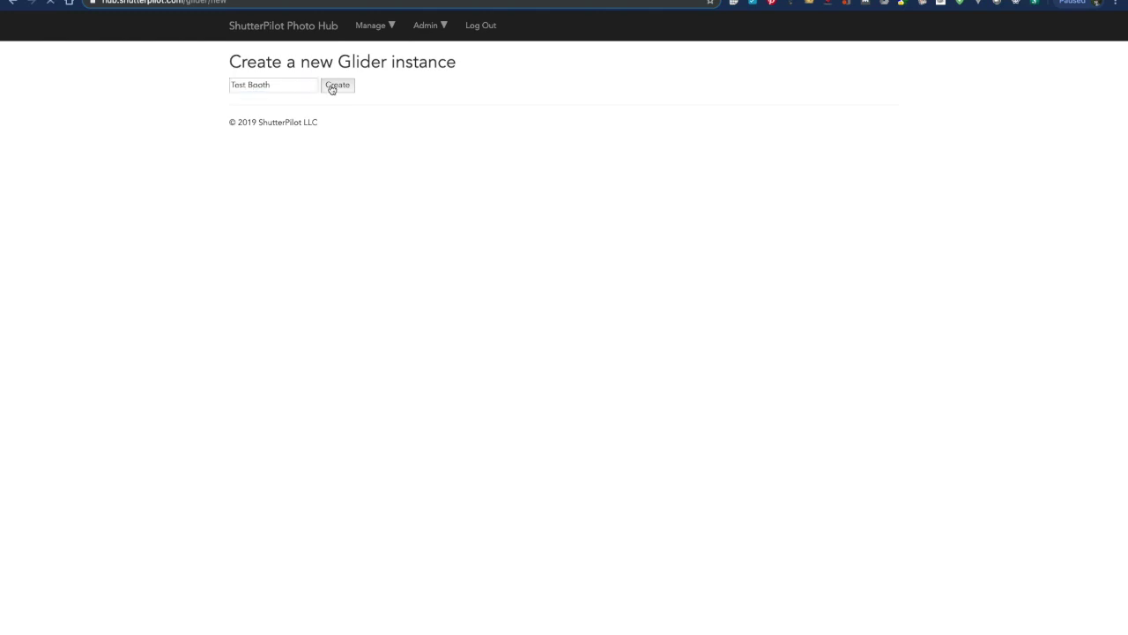
scroll(453, 318, "down", 2)
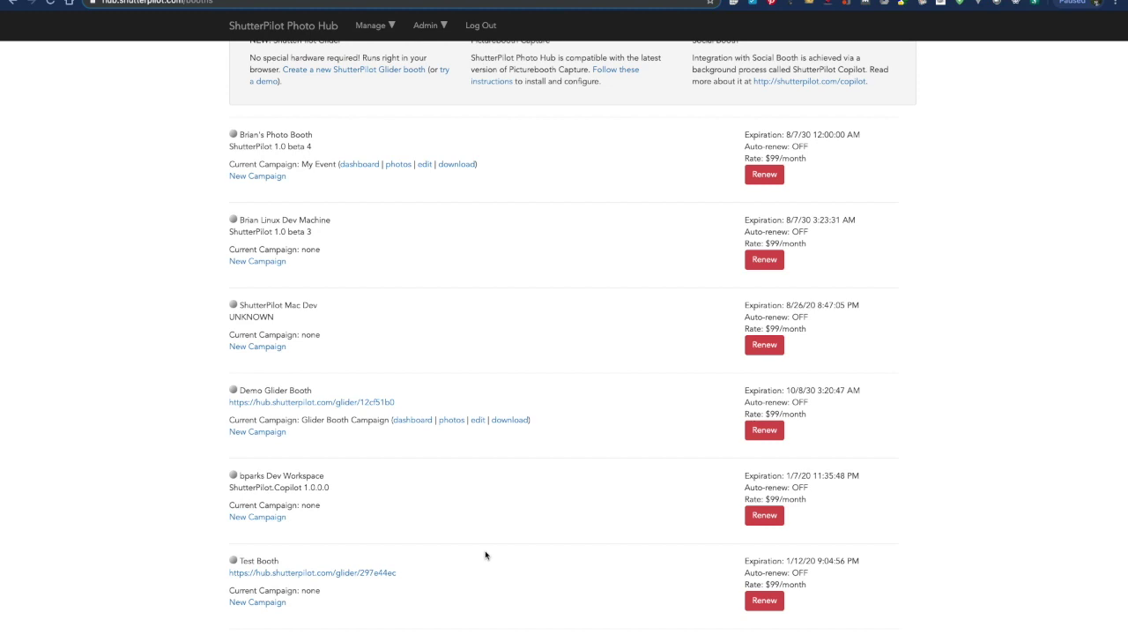
scroll(485, 554, "up", 2)
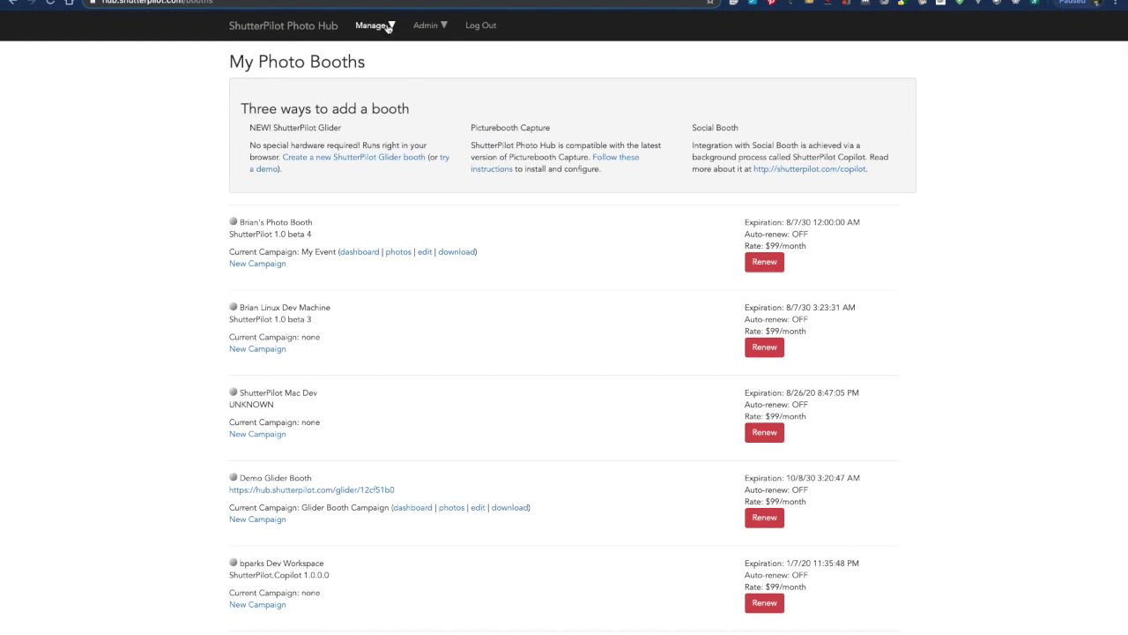
Edit Glider Booth Campaign to connect Test Booth instead of Demo Glider Booth, then save.
left_click(386, 29)
left_click(375, 67)
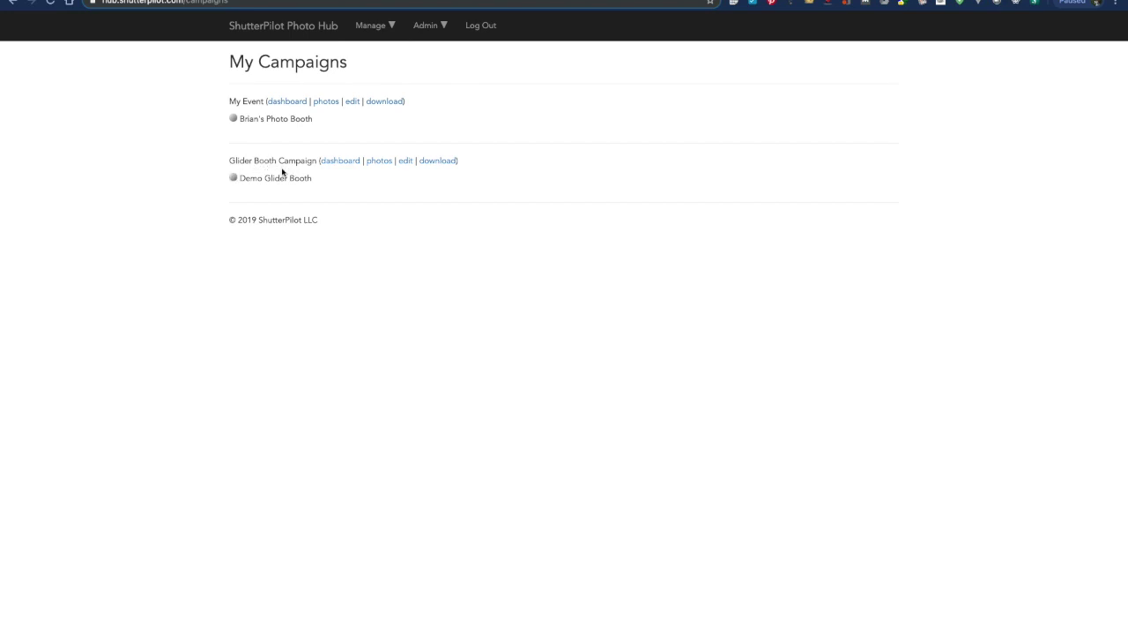
left_click(404, 161)
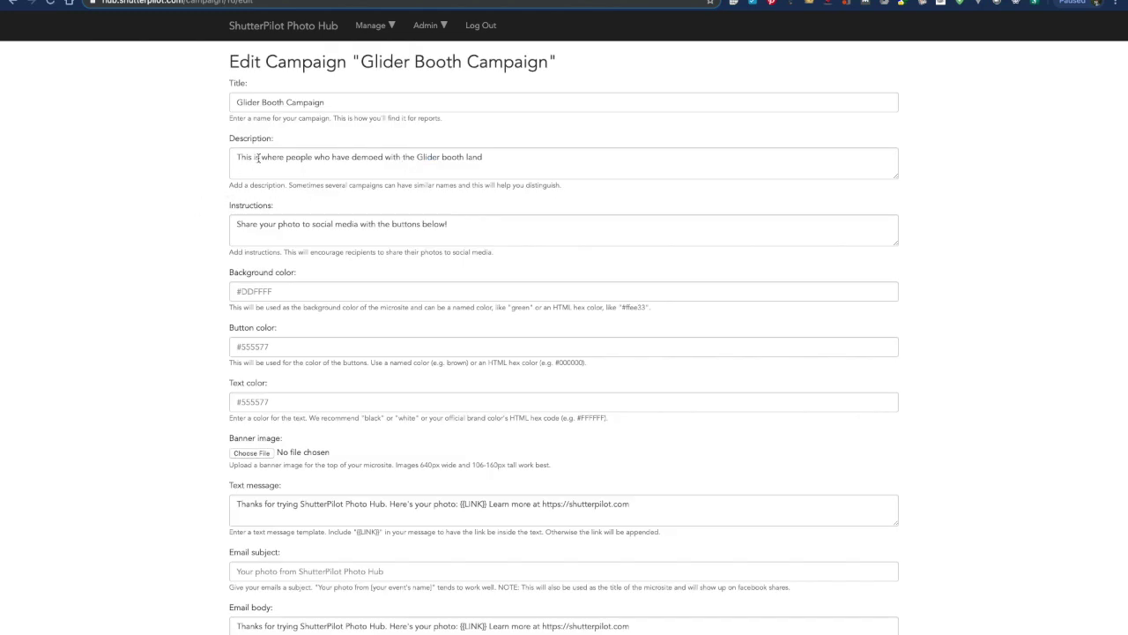
scroll(506, 240, "down", 3)
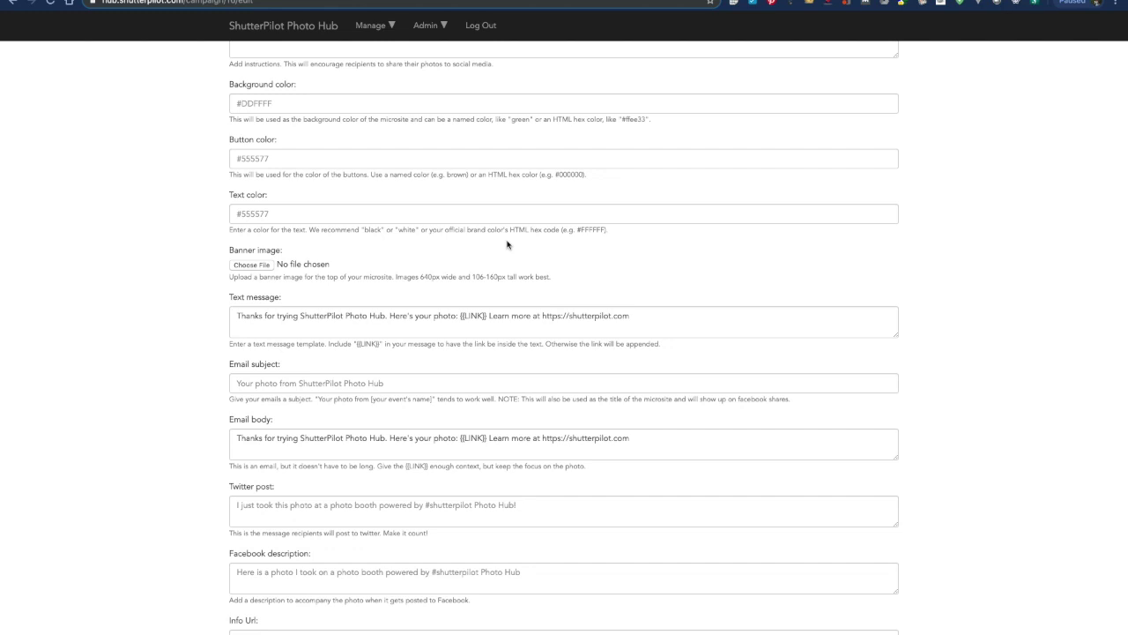
scroll(507, 245, "down", 2)
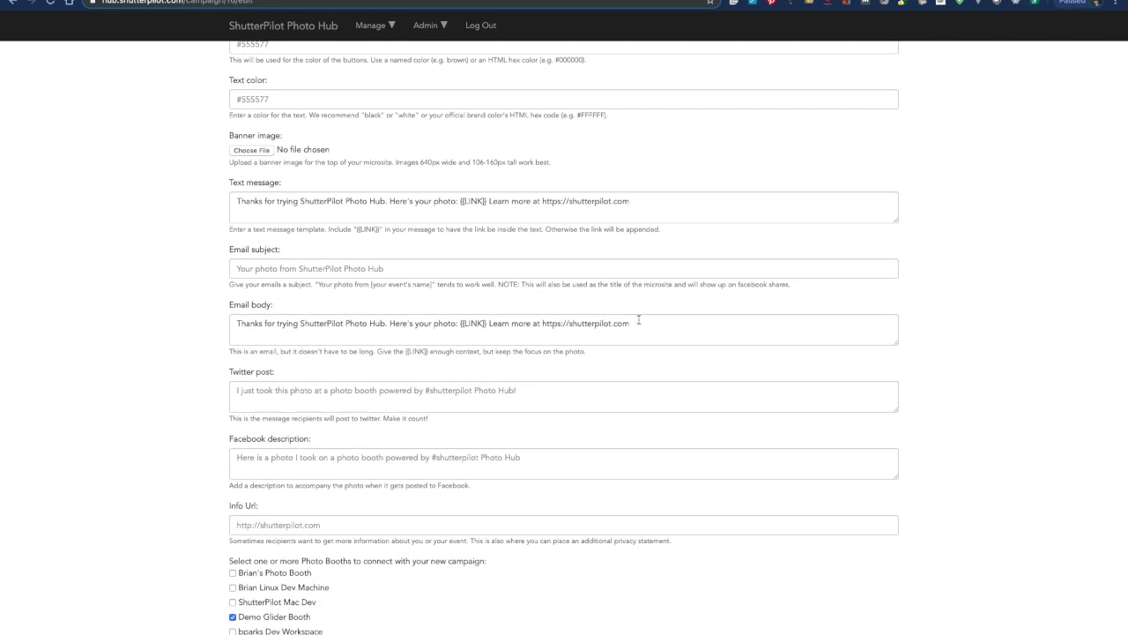
scroll(656, 339, "down", 2)
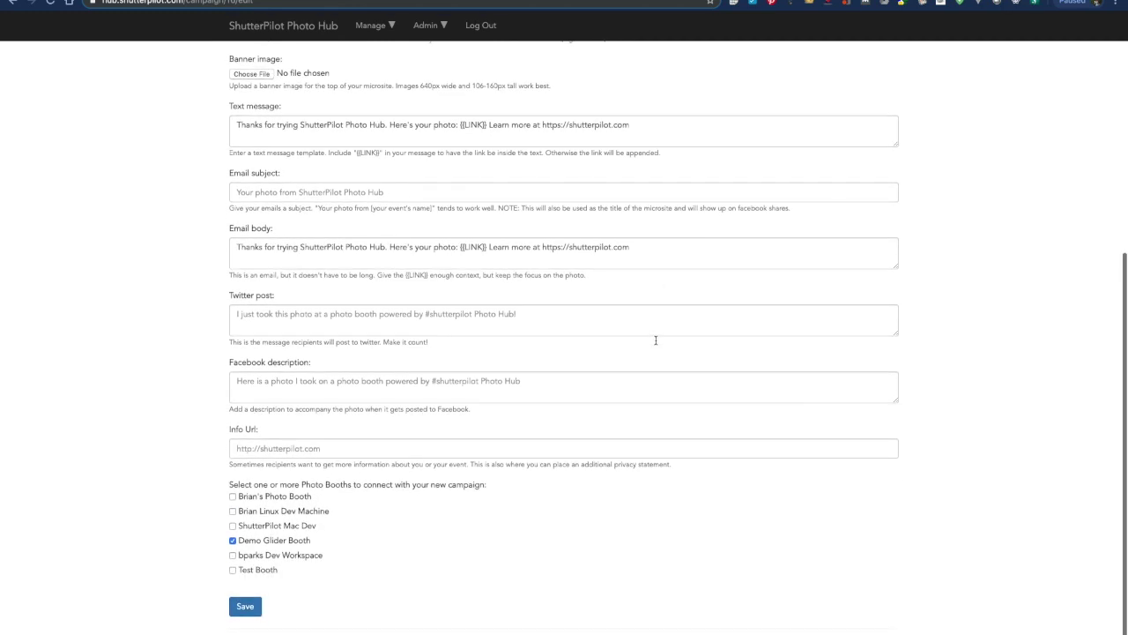
left_click(232, 542)
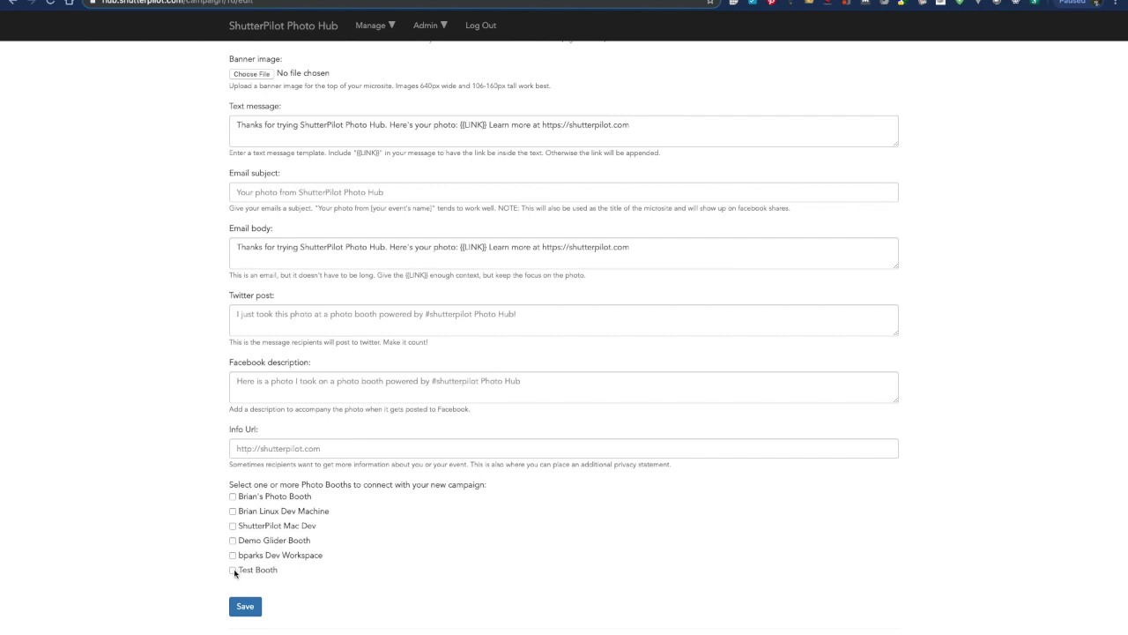
left_click(248, 606)
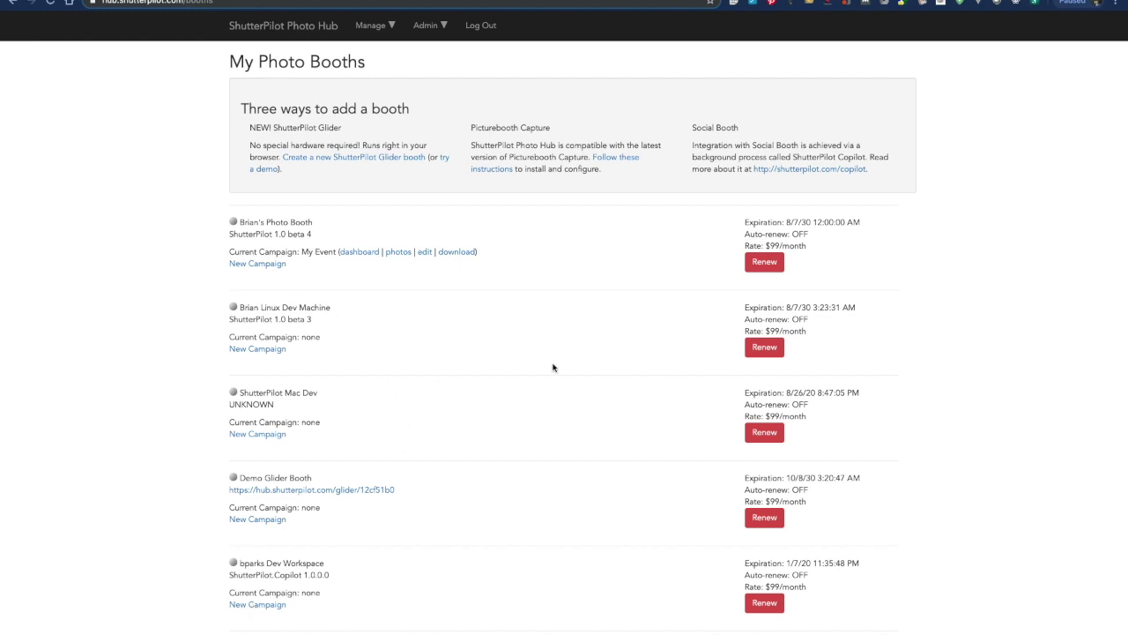
Open Test Booth's hub.shutterpilot.com/glider link from the booth list.
scroll(553, 367, "down", 2)
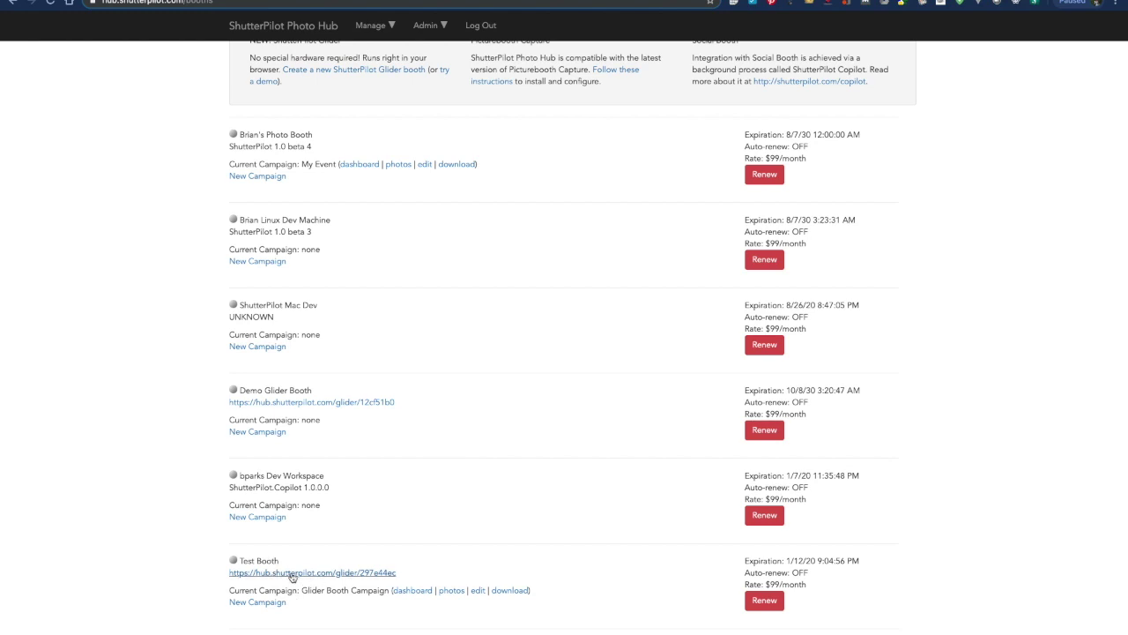
left_click(291, 576)
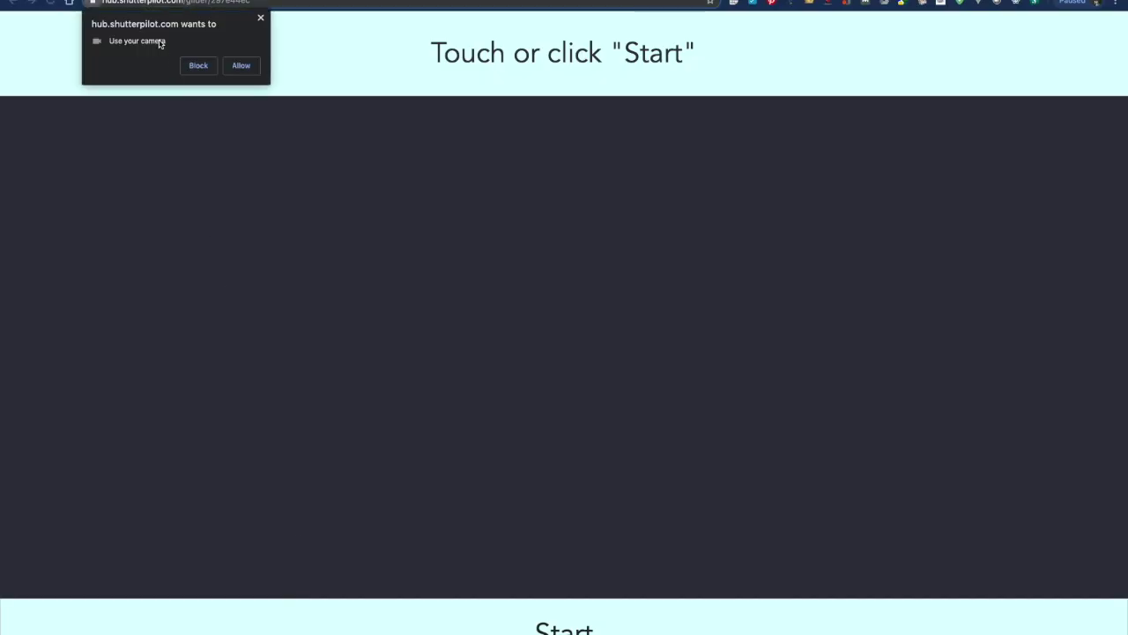
Grant browser and system camera access, then start the photo countdown.
left_click(252, 67)
left_click(666, 209)
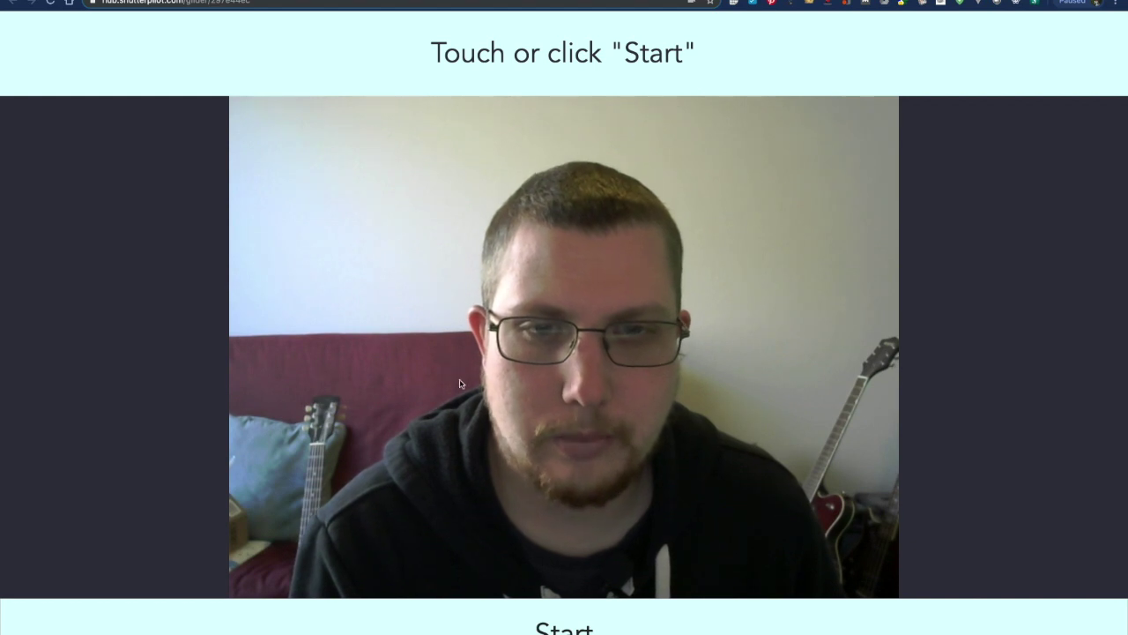
left_click(537, 625)
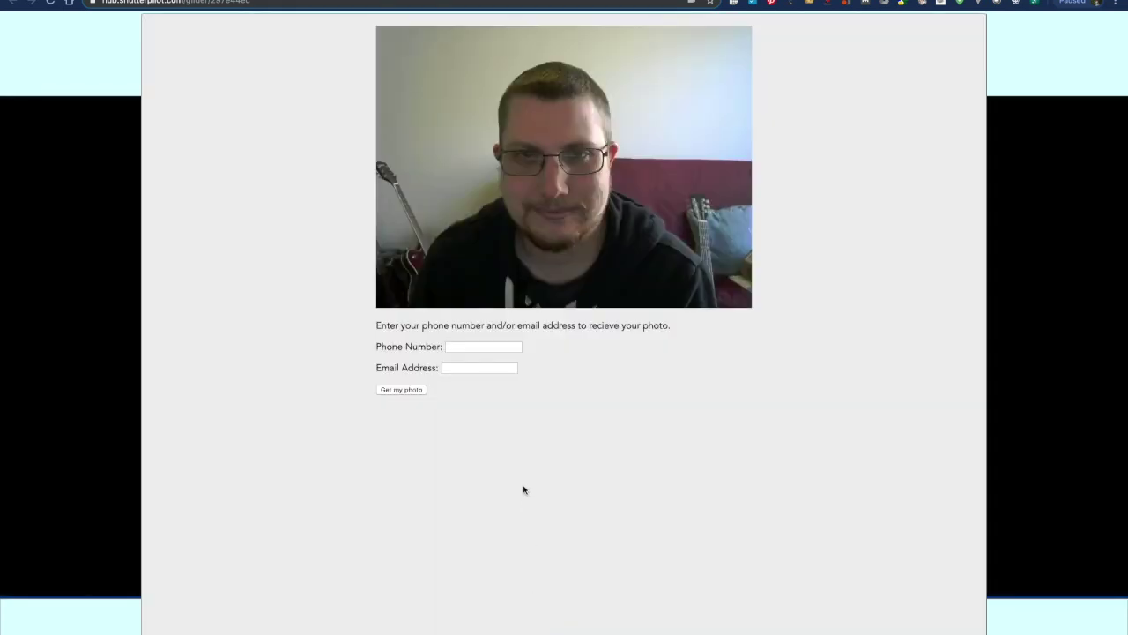
Enter the user's e-mail address in the Email Address field and choose 'Get my photo'.
left_click(466, 348)
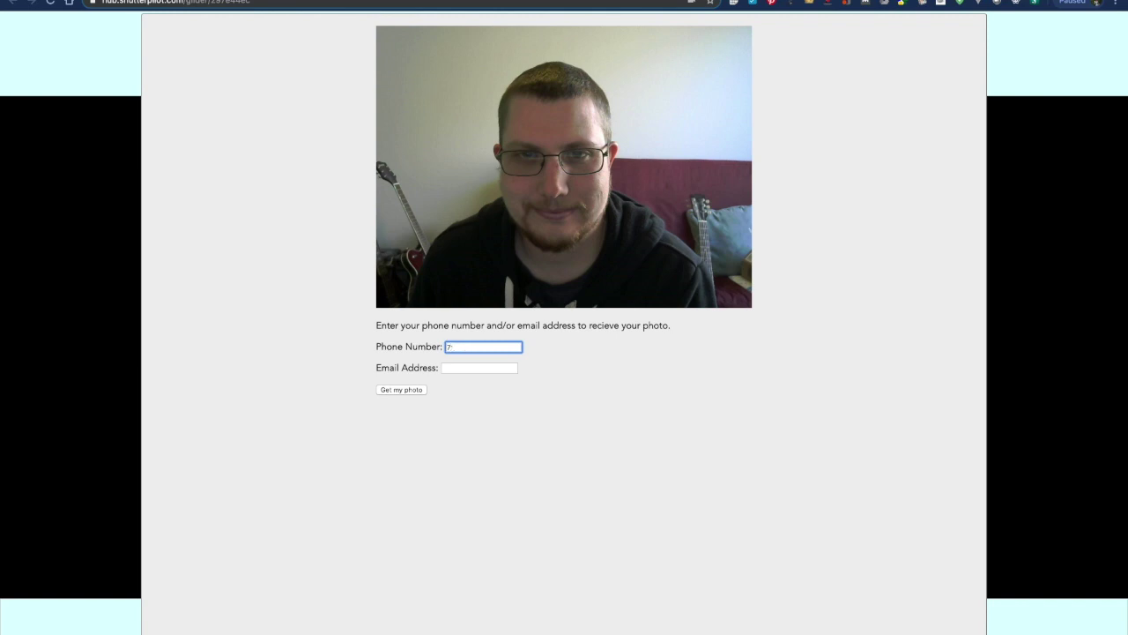
key("Tab")
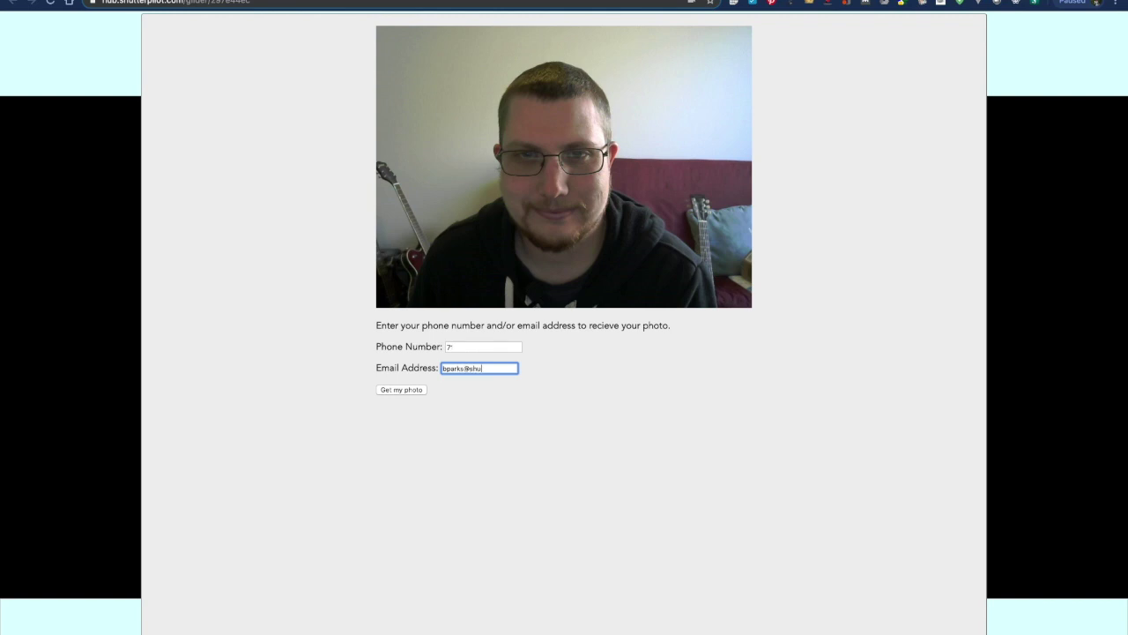
left_click(402, 390)
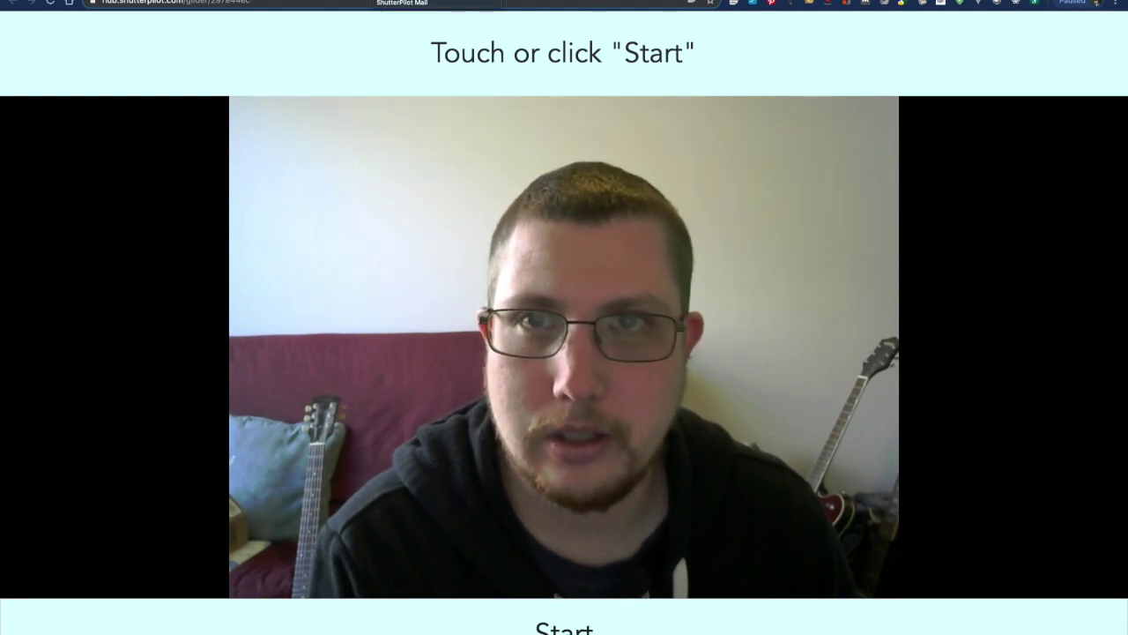
View the photo email in the Gmail tab, glancing at the booth tab in between.
left_click(402, 0)
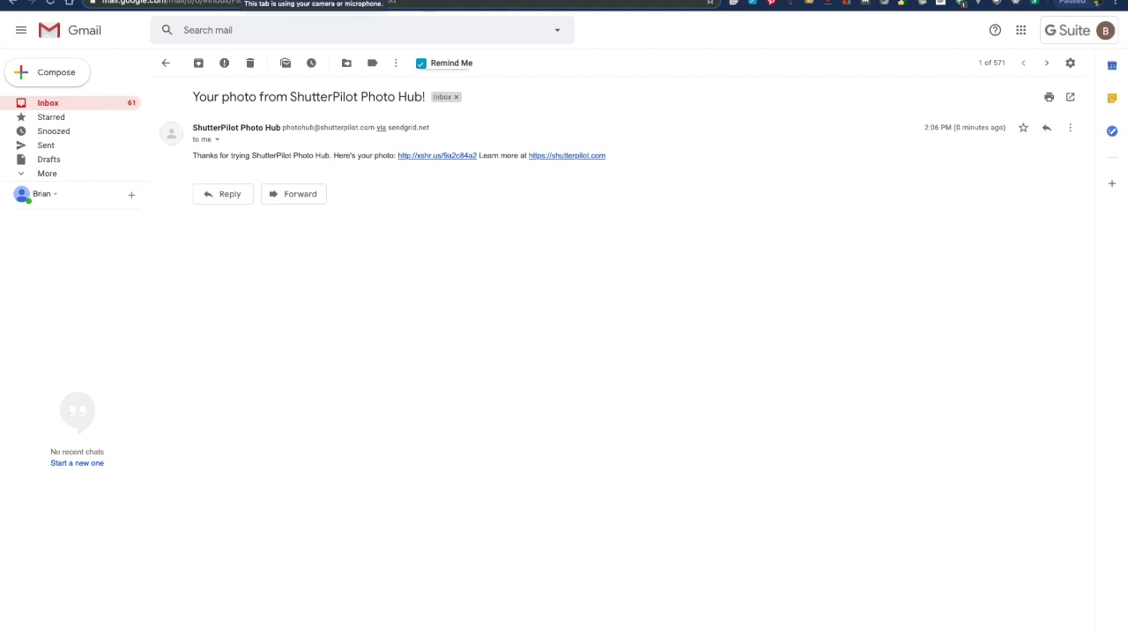
key("ctrl+Tab")
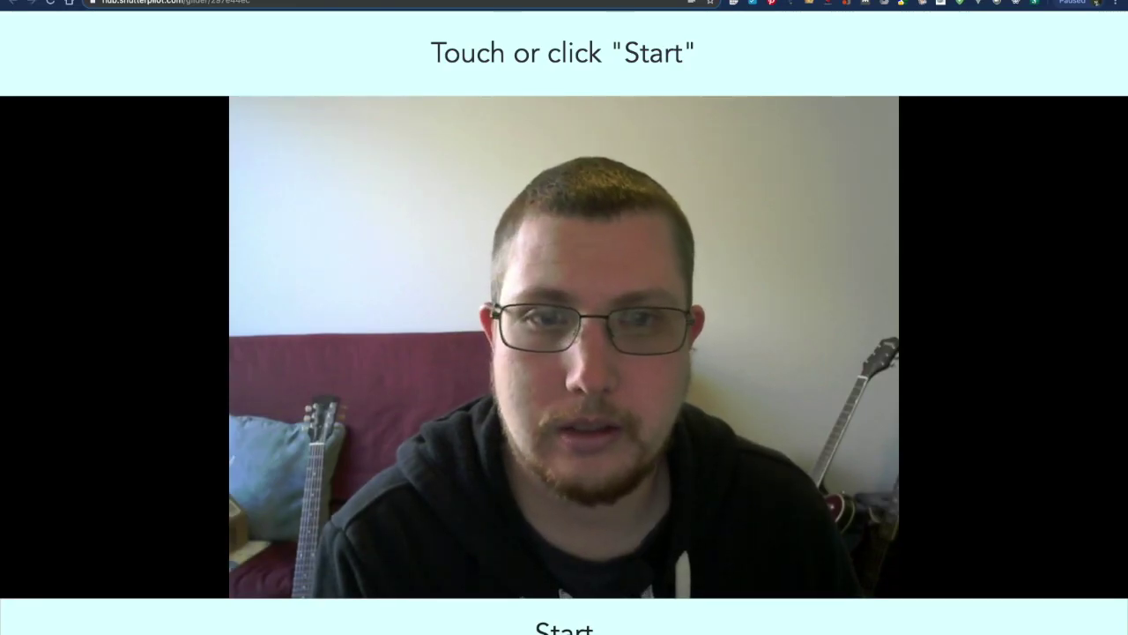
key("ctrl+shift+Tab")
key("ctrl+shift+Tab")
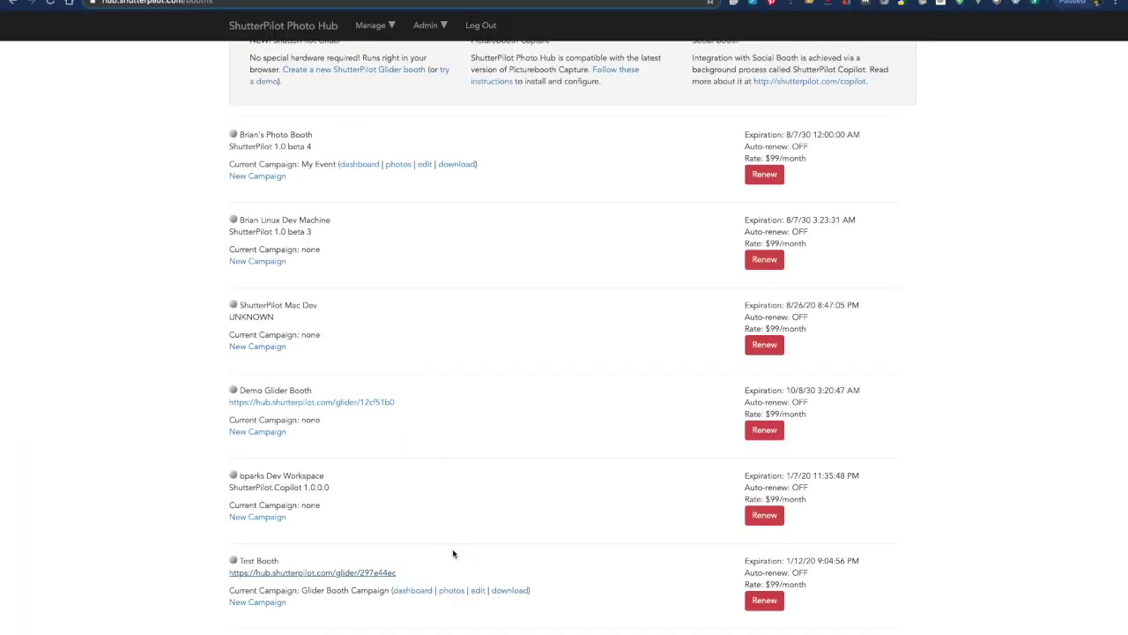
Edit Test Booth's campaign to reconnect Demo Glider Booth and save the booth connections.
left_click(477, 591)
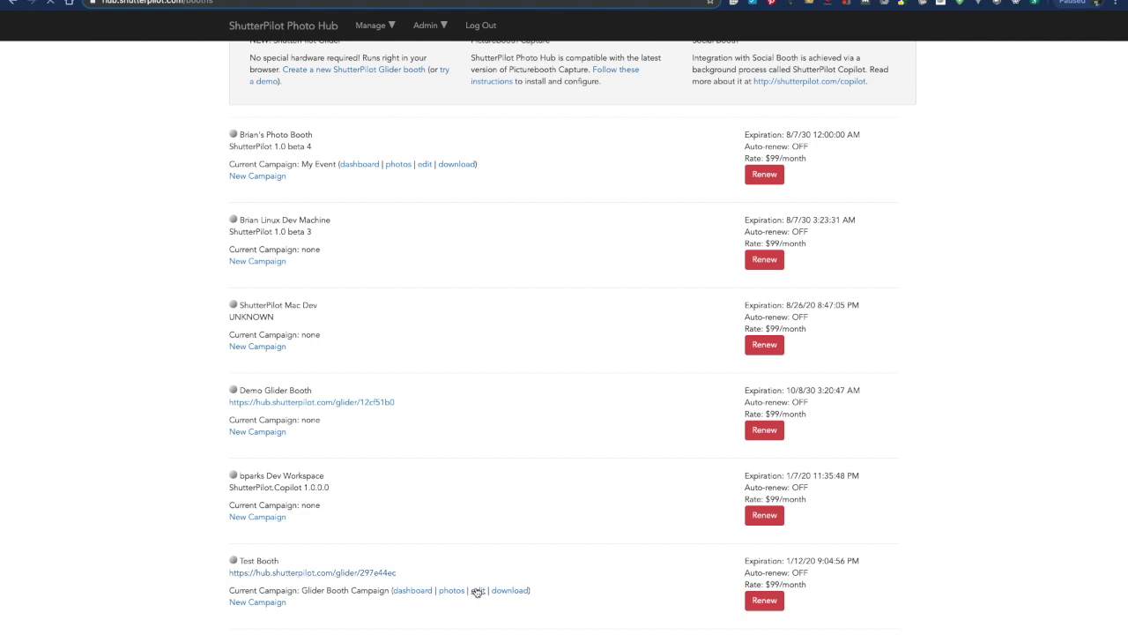
scroll(493, 451, "down", 5)
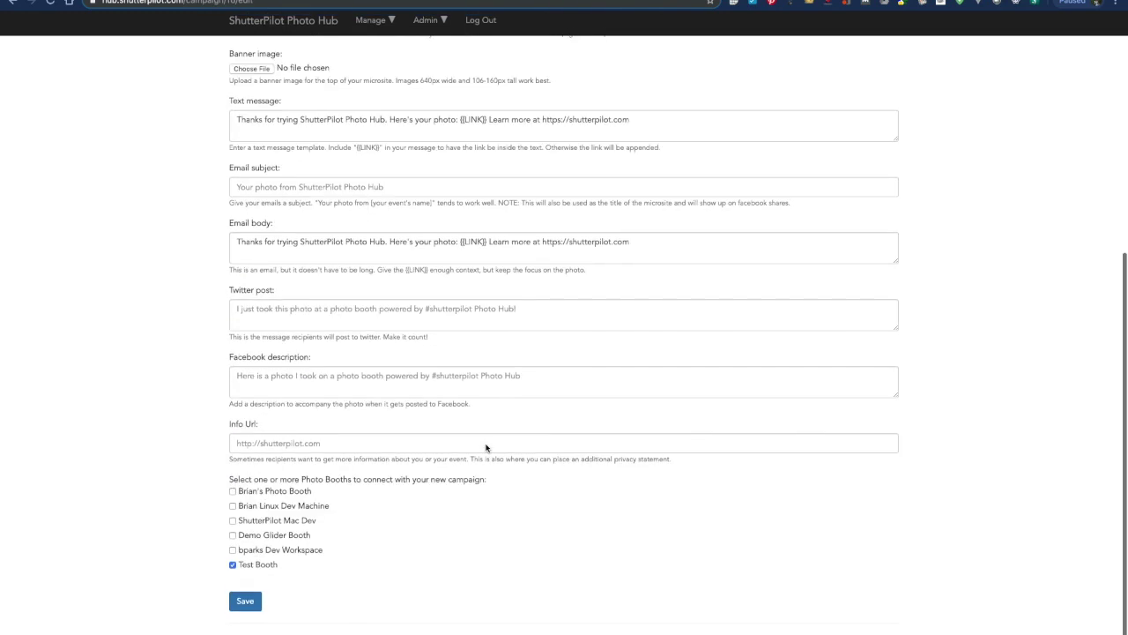
left_click(233, 542)
left_click(246, 606)
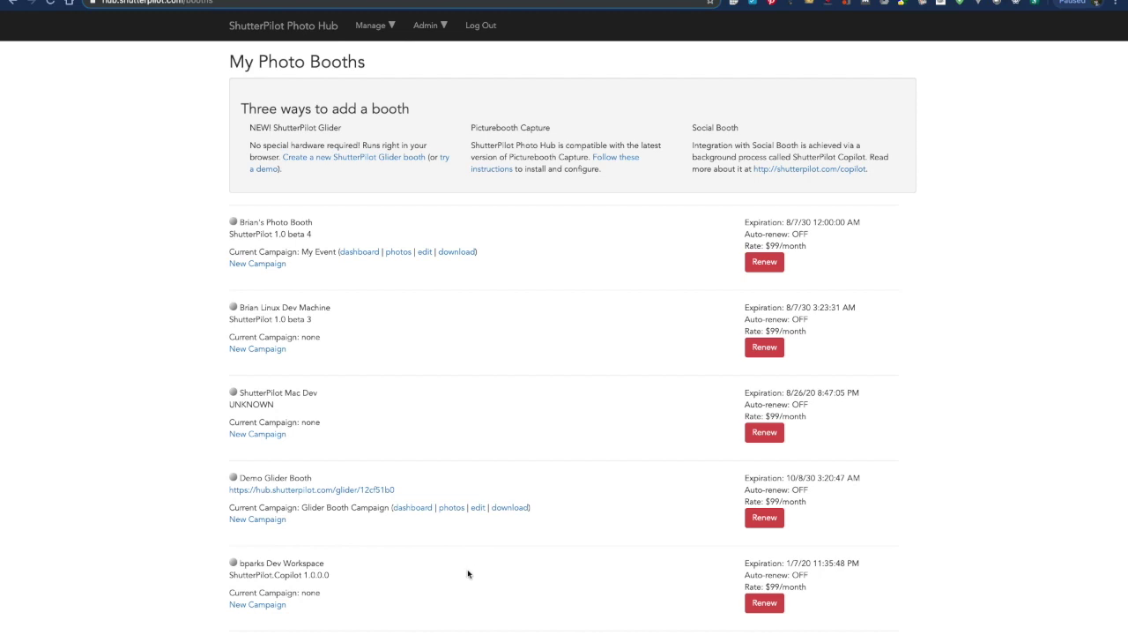
Open Test Booth's glider page once more, then close that tab.
scroll(468, 574, "down", 2)
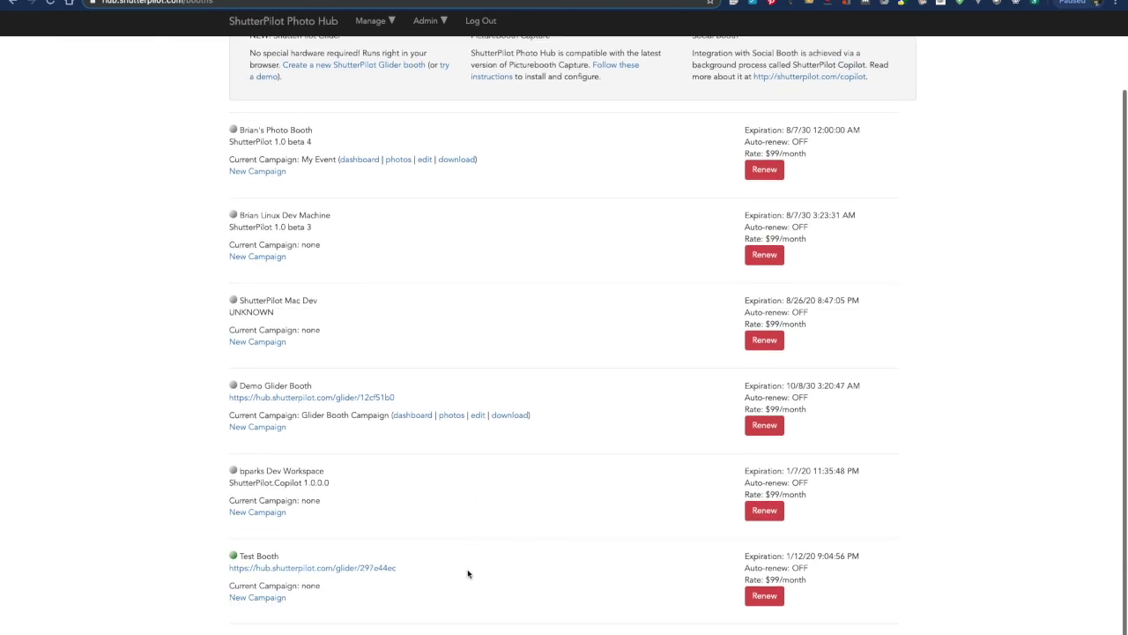
left_click(382, 574)
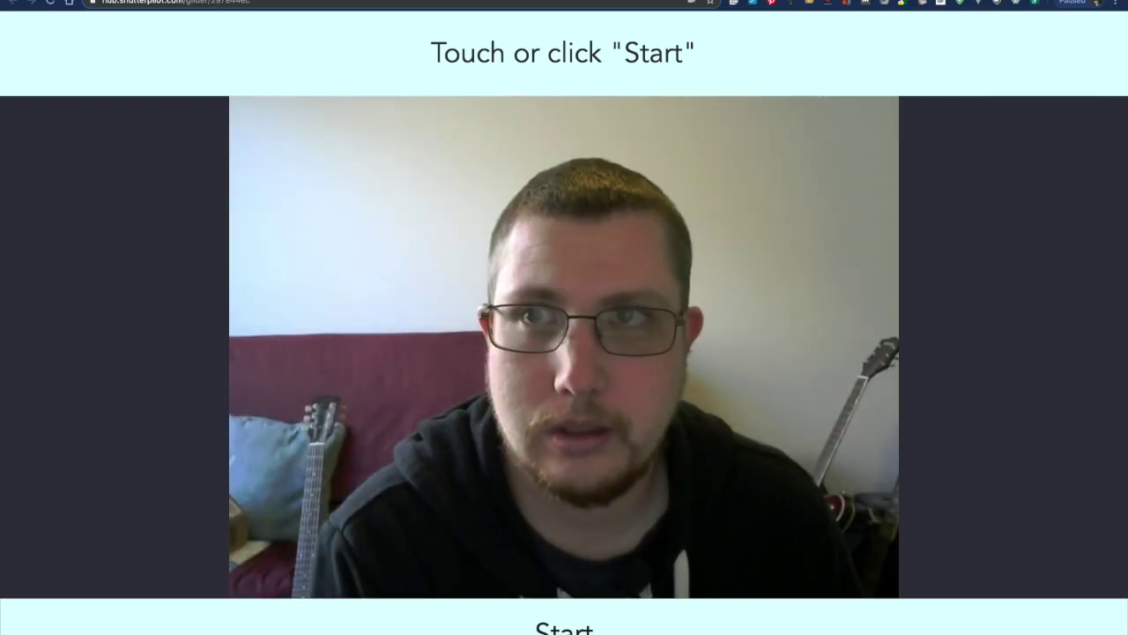
key("super+w")
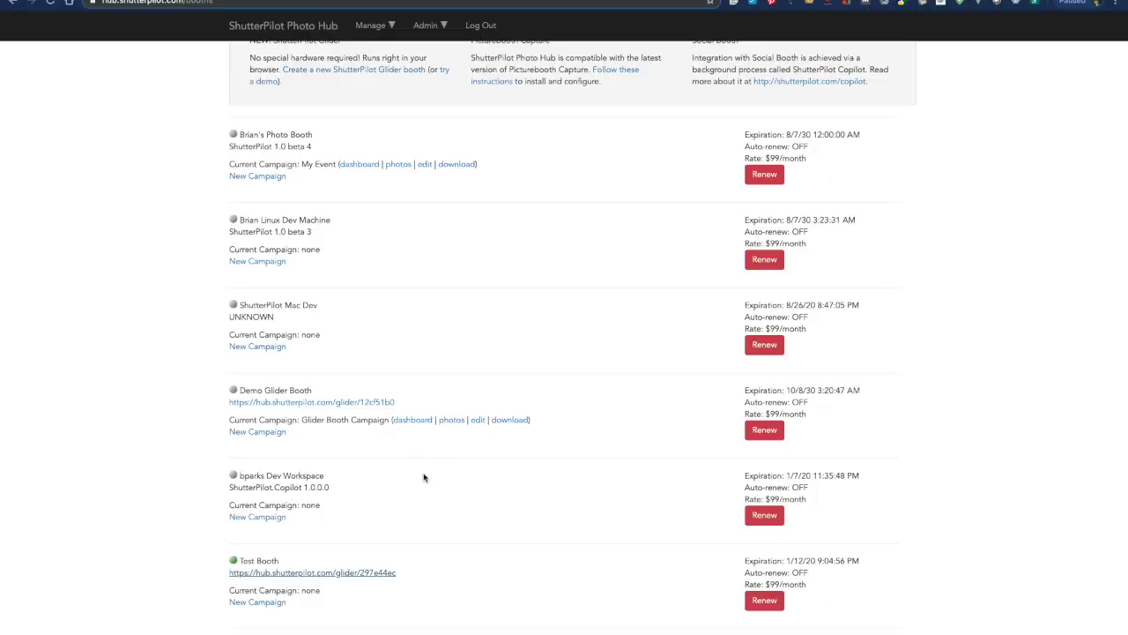